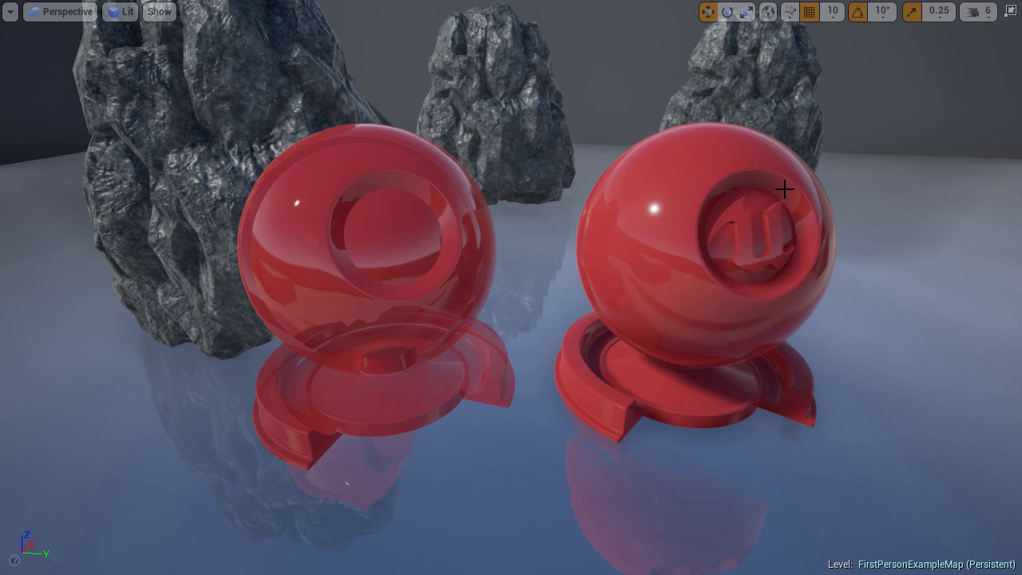
Step: Move the viewport camera around the two spheres, clearing the accidental floor selection
{"action": "mouse_move", "coordinate": [870, 389]}
{"action": "middle_mouse_down"}
{"action": "mouse_move", "coordinate": [892, 362]}
{"action": "mouse_move", "coordinate": [814, 367]}
{"action": "middle_mouse_up"}
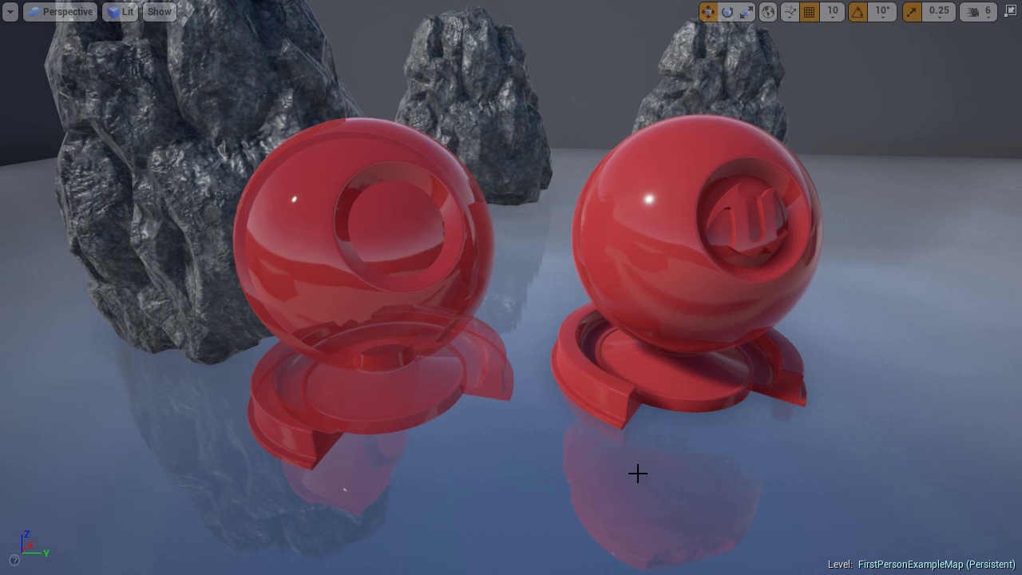
{"action": "middle_click_drag", "start_coordinate": [637, 473], "coordinate": [778, 426]}
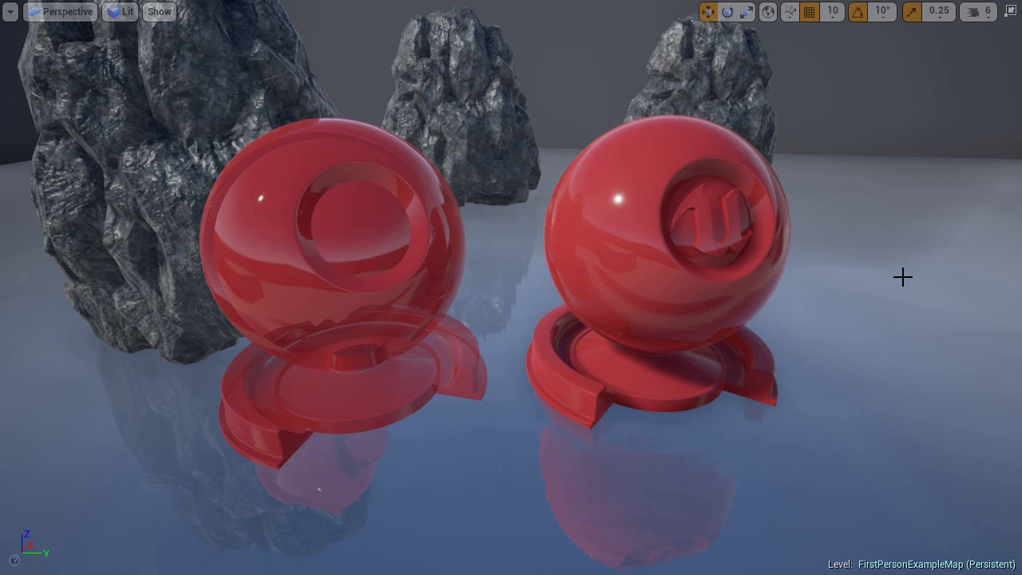
{"action": "left_click_drag", "start_coordinate": [906, 238], "coordinate": [905, 239]}
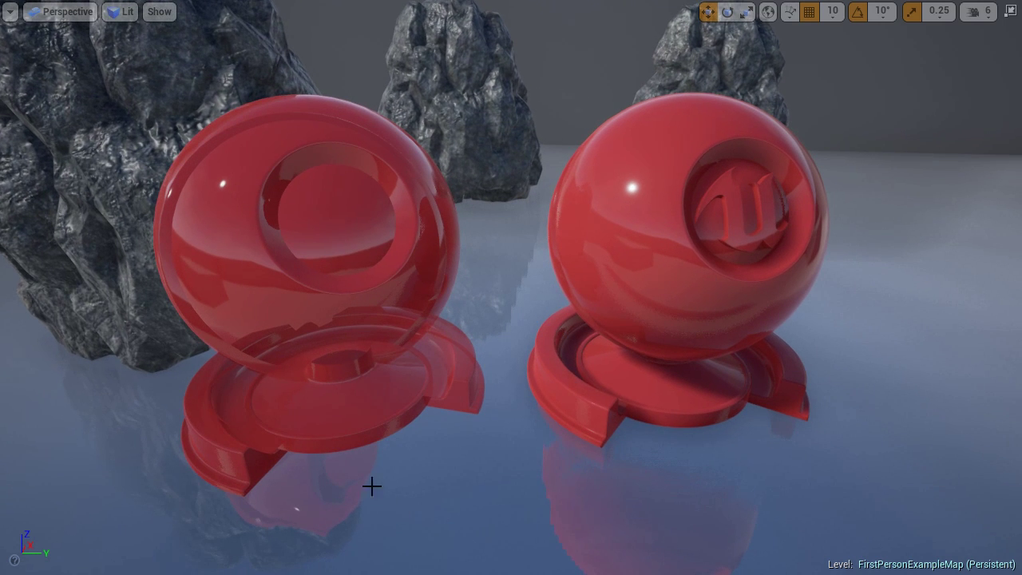
{"action": "left_click_drag", "start_coordinate": [366, 431], "coordinate": [365, 418]}
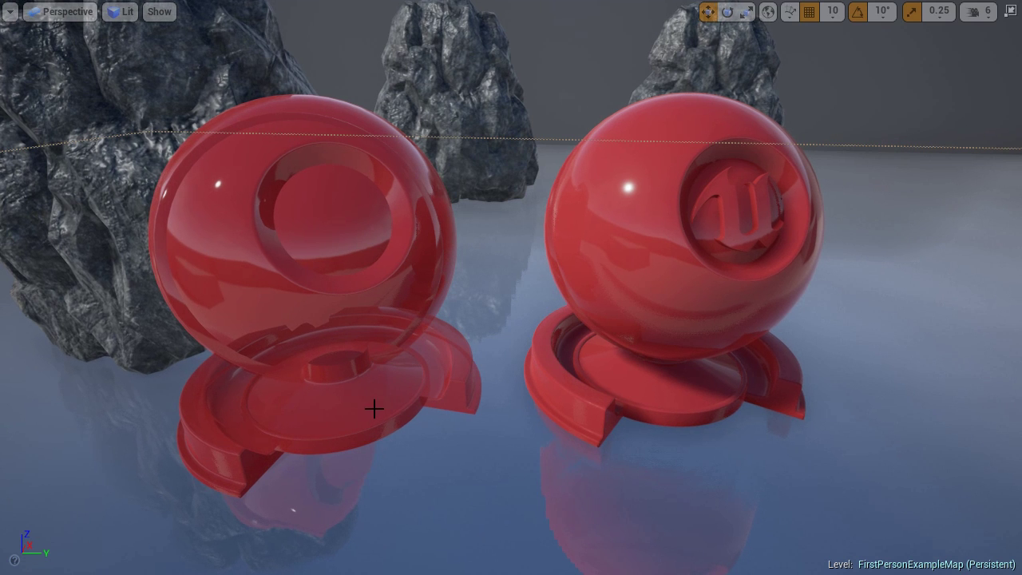
{"action": "key", "text": "Escape"}
{"action": "middle_click_drag", "start_coordinate": [981, 312], "coordinate": [984, 319]}
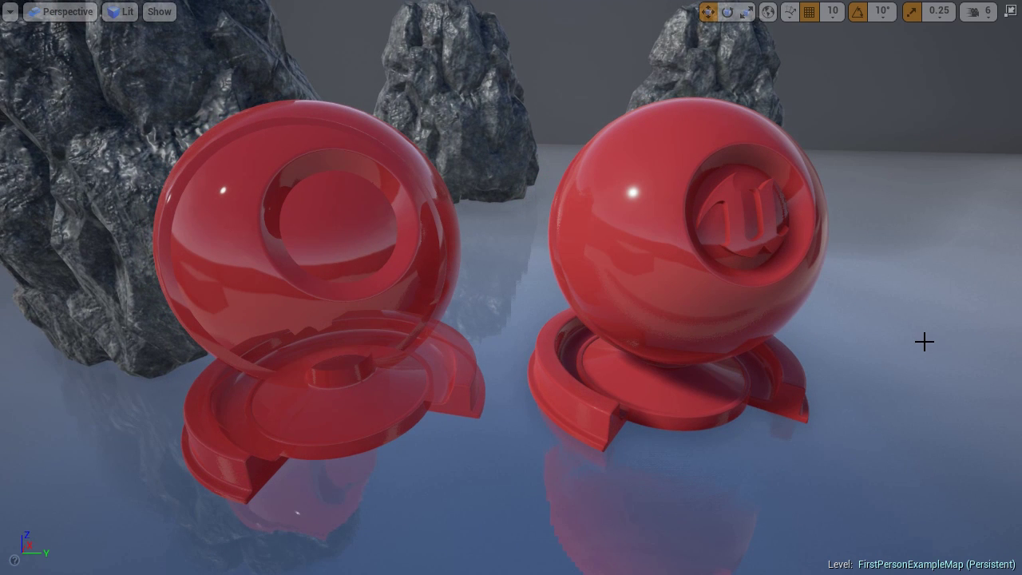
{"action": "scroll", "coordinate": [924, 342], "scroll_direction": "down", "scroll_amount": 3}
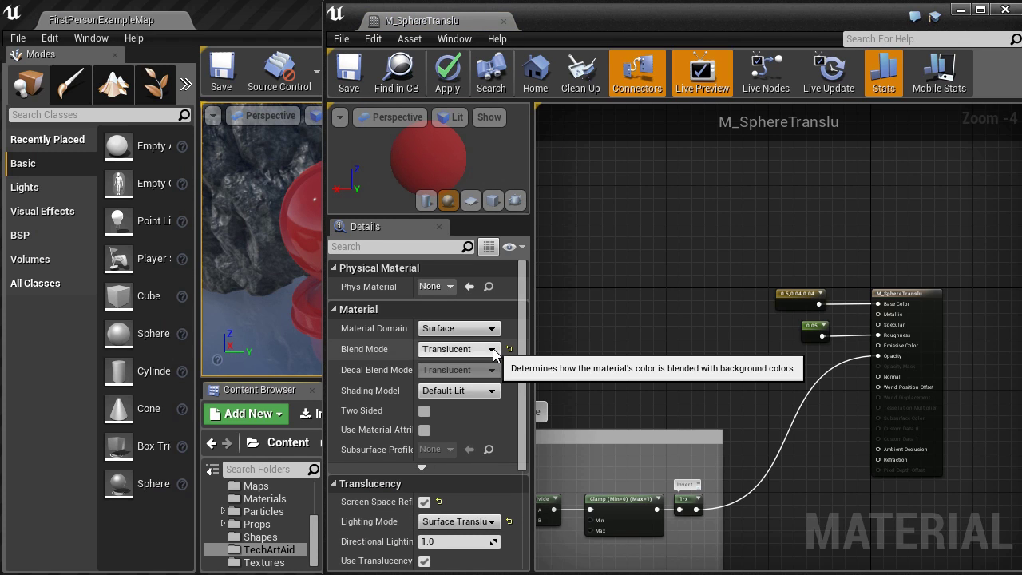
Step: Set Blend Mode to Masked and wire the 1-x output into Opacity Mask
{"action": "left_click", "coordinate": [492, 349]}
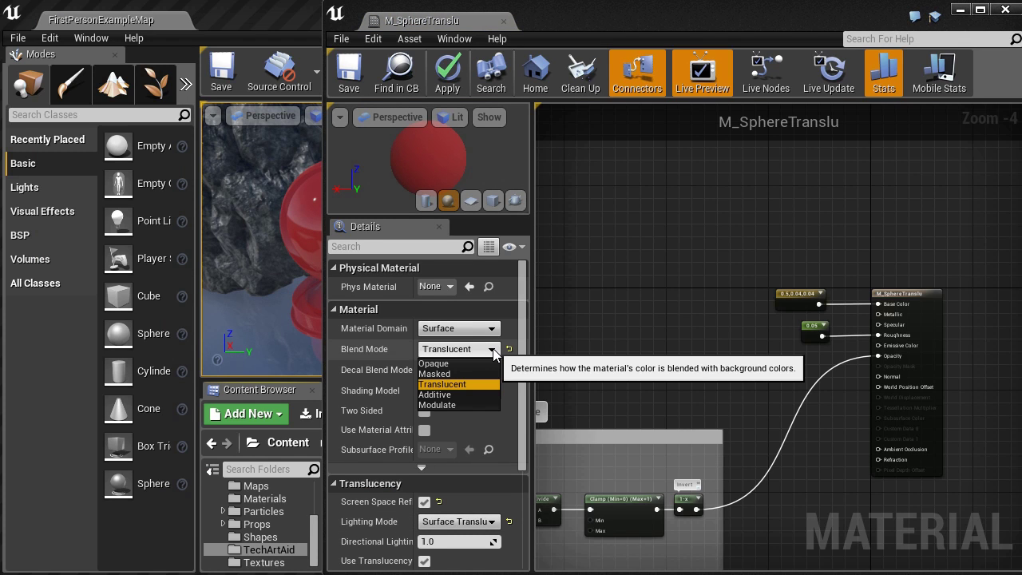
{"action": "left_click", "coordinate": [487, 373]}
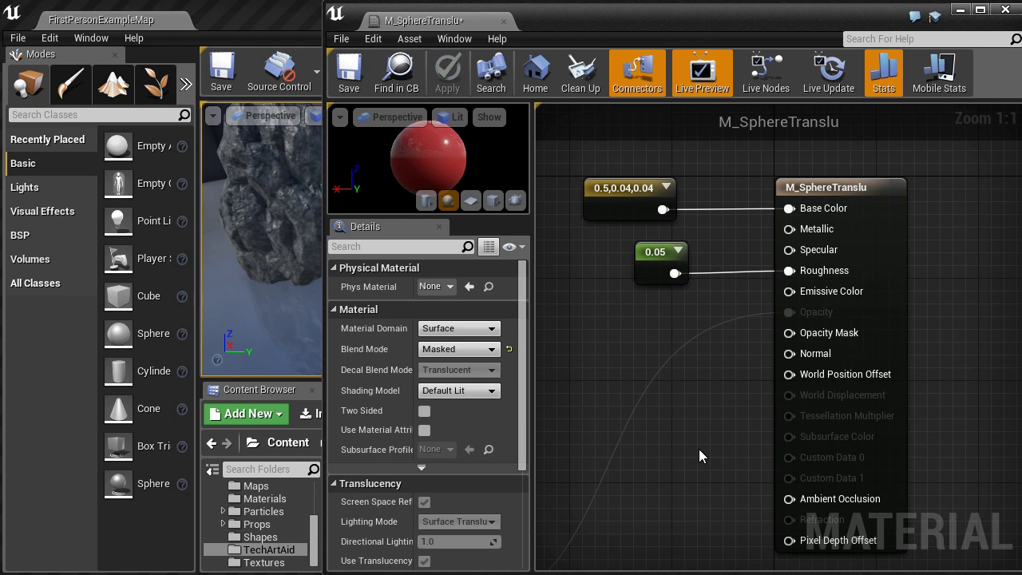
{"action": "scroll", "coordinate": [699, 448], "scroll_direction": "down", "scroll_amount": 2}
{"action": "right_click_drag", "start_coordinate": [674, 481], "coordinate": [765, 378]}
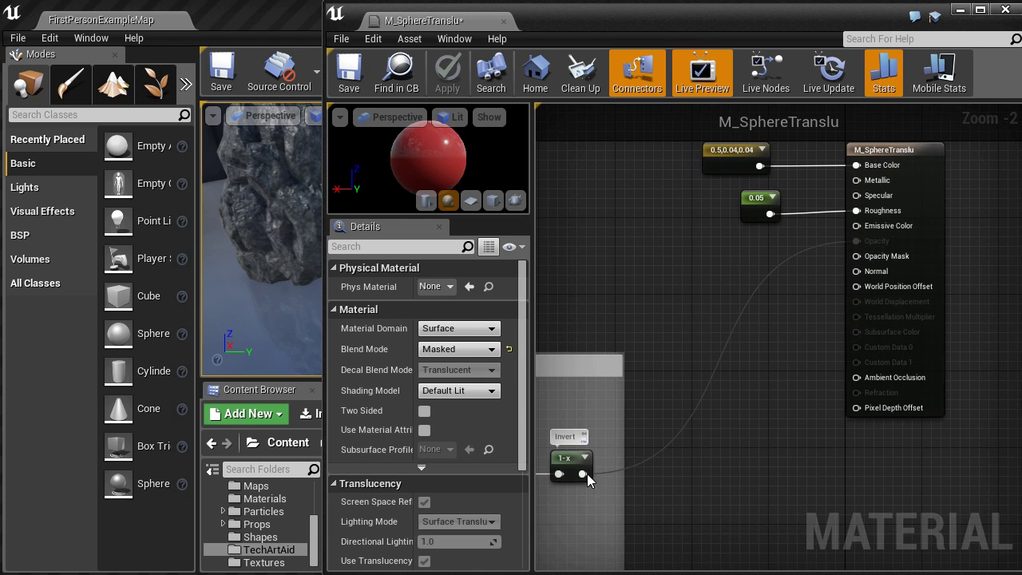
{"action": "mouse_move", "coordinate": [583, 474]}
{"action": "left_mouse_down"}
{"action": "mouse_move", "coordinate": [603, 473]}
{"action": "mouse_move", "coordinate": [839, 252]}
{"action": "left_mouse_up"}
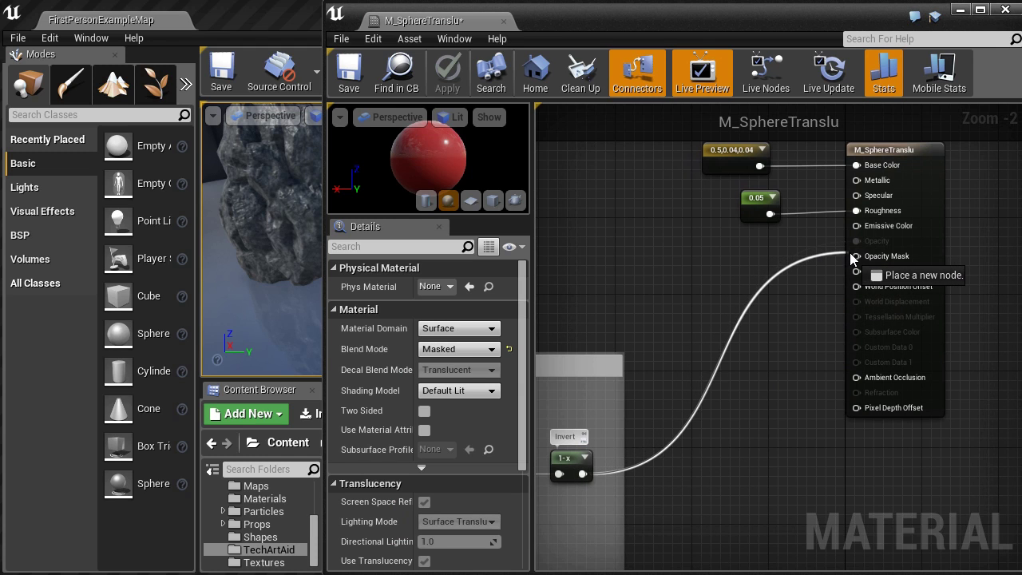
{"action": "left_click_drag", "start_coordinate": [838, 252], "coordinate": [856, 257]}
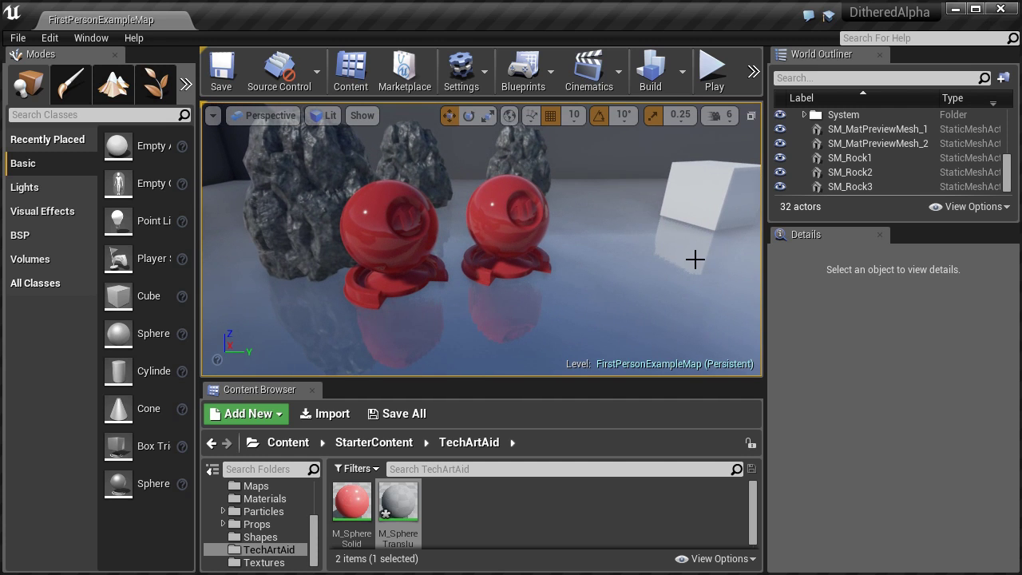
Step: Move the viewport camera closer to the red spheres
{"action": "mouse_move", "coordinate": [677, 253]}
{"action": "left_mouse_down"}
{"action": "mouse_move", "coordinate": [677, 224]}
{"action": "mouse_move", "coordinate": [677, 256]}
{"action": "mouse_move", "coordinate": [663, 253]}
{"action": "mouse_move", "coordinate": [670, 239]}
{"action": "left_mouse_up"}
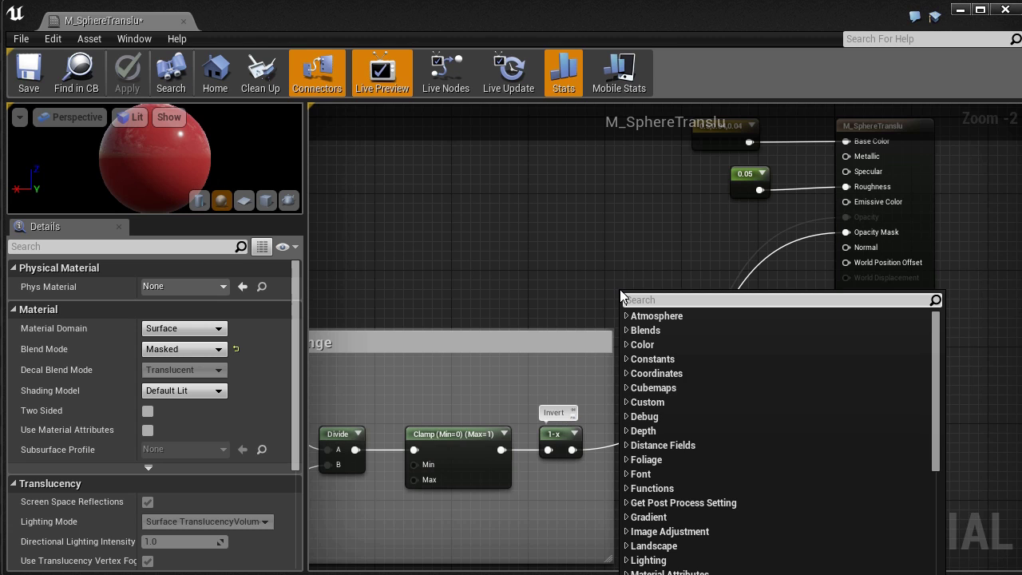
Step: Add a DitherTemporalAA node by searching 'dither' and position it in the graph
{"action": "type", "text": "dither"}
{"action": "key", "text": "Return"}
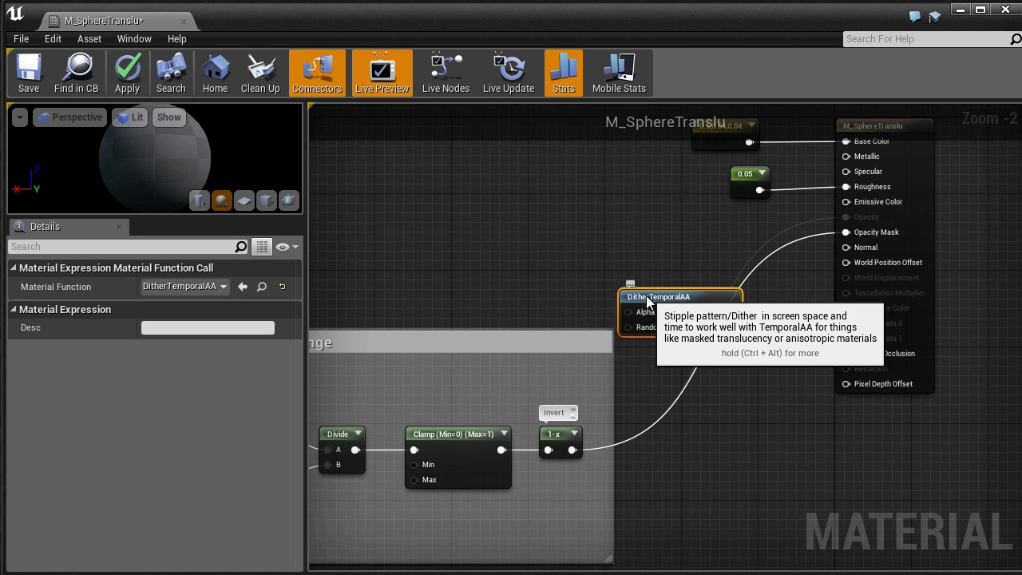
{"action": "left_click_drag", "start_coordinate": [648, 287], "coordinate": [609, 252]}
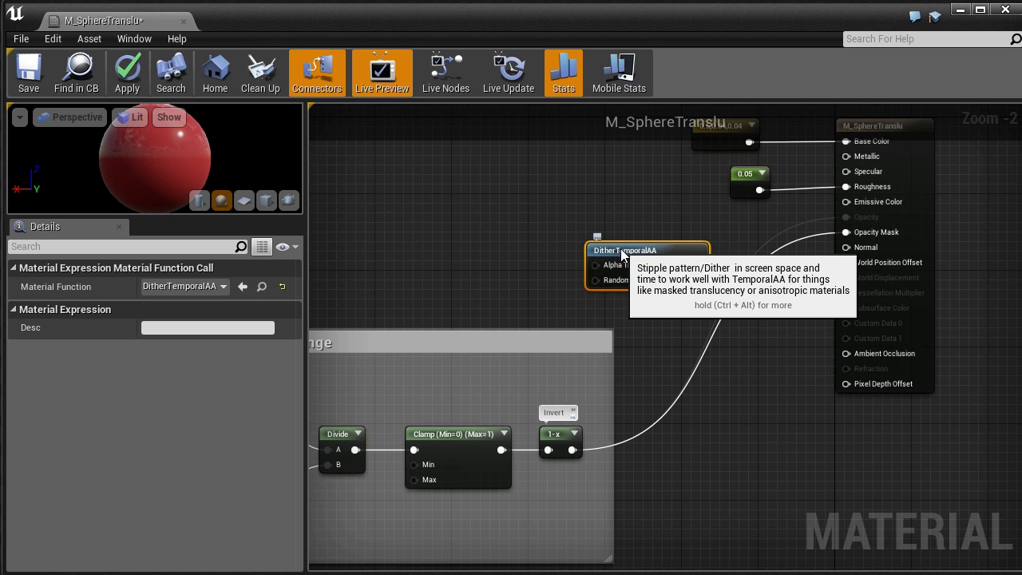
{"action": "left_click_drag", "start_coordinate": [619, 251], "coordinate": [687, 339]}
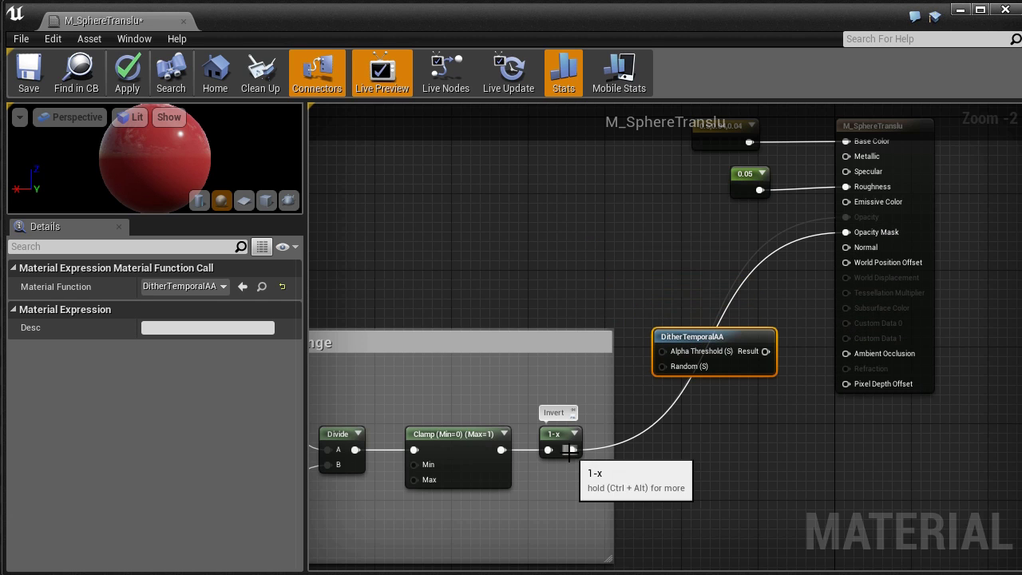
Step: Wire 1-x into Alpha Threshold and the dither Result into Opacity Mask
{"action": "mouse_move", "coordinate": [572, 450]}
{"action": "left_mouse_down"}
{"action": "mouse_move", "coordinate": [619, 418]}
{"action": "mouse_move", "coordinate": [661, 352]}
{"action": "left_mouse_up"}
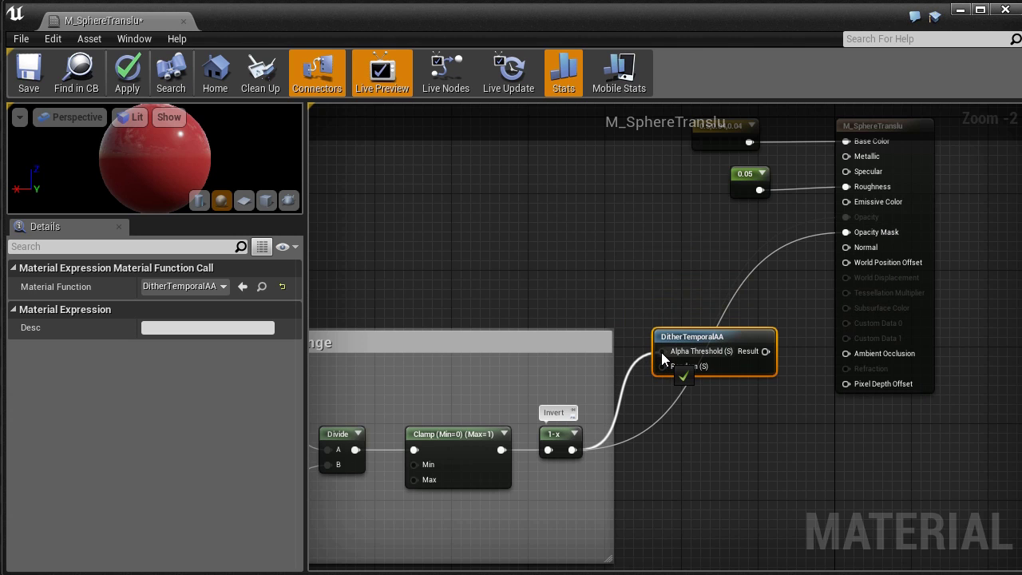
{"action": "left_click_drag", "start_coordinate": [661, 352], "coordinate": [661, 352]}
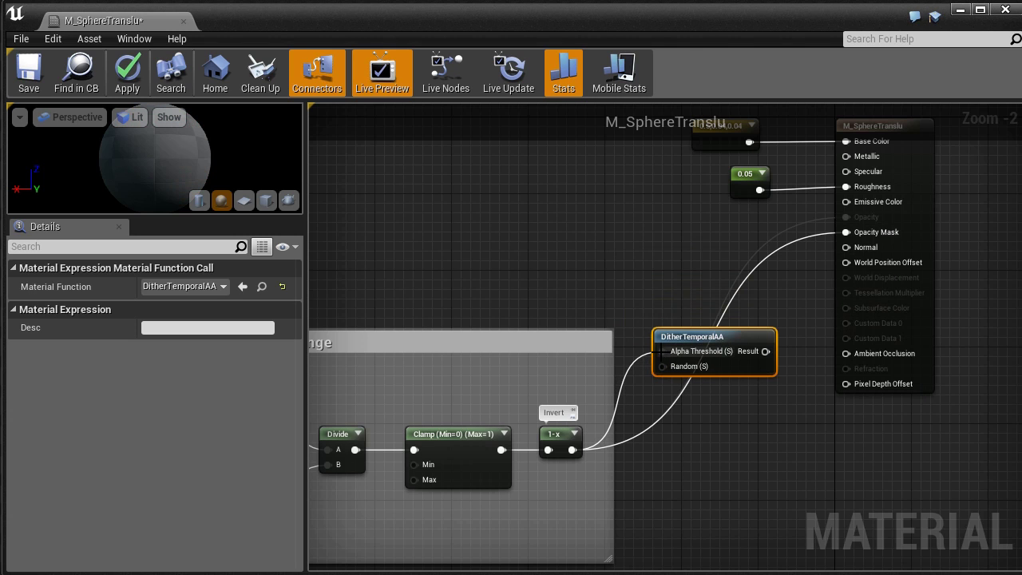
{"action": "left_click_drag", "start_coordinate": [765, 352], "coordinate": [845, 233]}
{"action": "scroll", "coordinate": [700, 461], "scroll_direction": "up", "scroll_amount": 1}
{"action": "scroll", "coordinate": [700, 460], "scroll_direction": "up", "scroll_amount": 1}
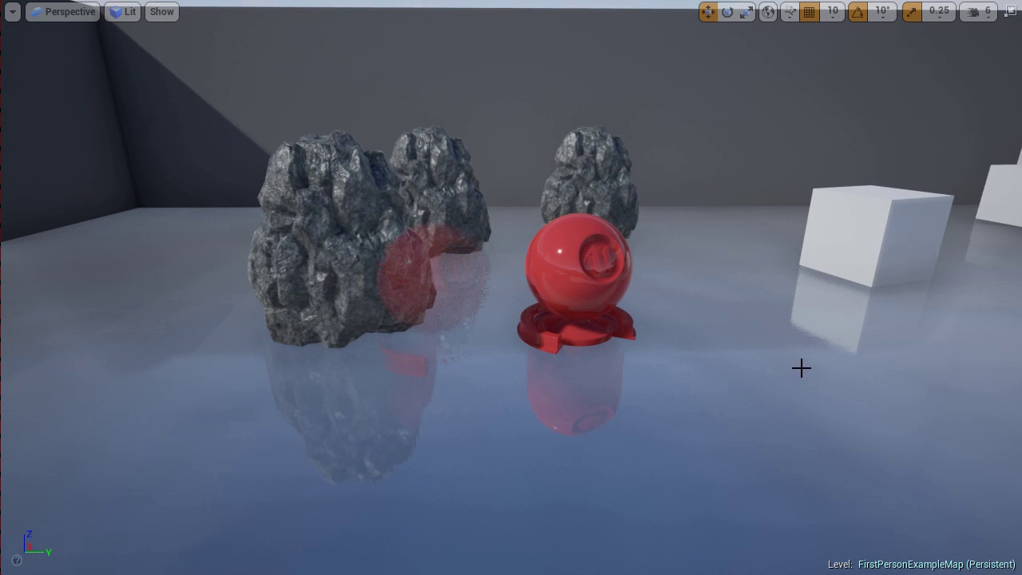
Step: Fly the camera in toward the spheres, then back out to frame both
{"action": "mouse_move", "coordinate": [823, 346]}
{"action": "left_mouse_down"}
{"action": "mouse_move", "coordinate": [824, 289]}
{"action": "mouse_move", "coordinate": [870, 294]}
{"action": "mouse_move", "coordinate": [870, 284]}
{"action": "left_mouse_up"}
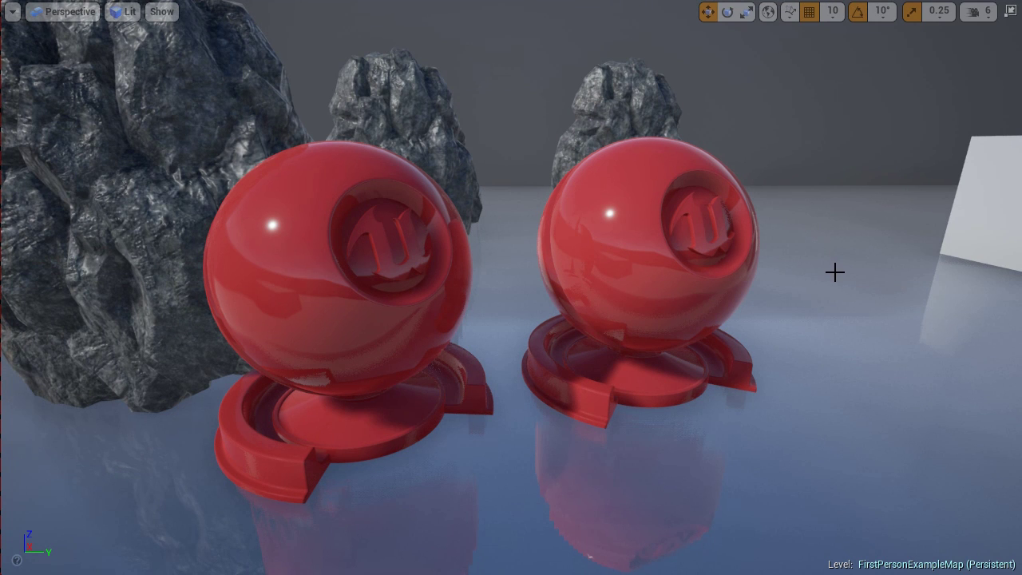
{"action": "mouse_move", "coordinate": [834, 273]}
{"action": "left_mouse_down"}
{"action": "mouse_move", "coordinate": [834, 302]}
{"action": "mouse_move", "coordinate": [834, 263]}
{"action": "left_mouse_up"}
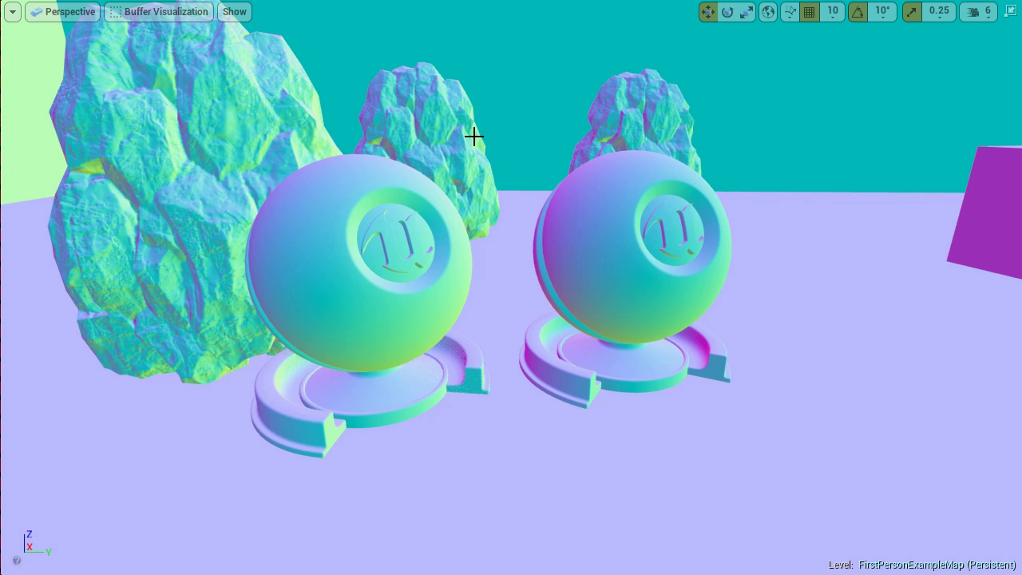
{"action": "left_click_drag", "start_coordinate": [503, 134], "coordinate": [492, 52]}
{"action": "left_click_drag", "start_coordinate": [639, 292], "coordinate": [639, 316]}
{"action": "left_click_drag", "start_coordinate": [616, 205], "coordinate": [616, 229]}
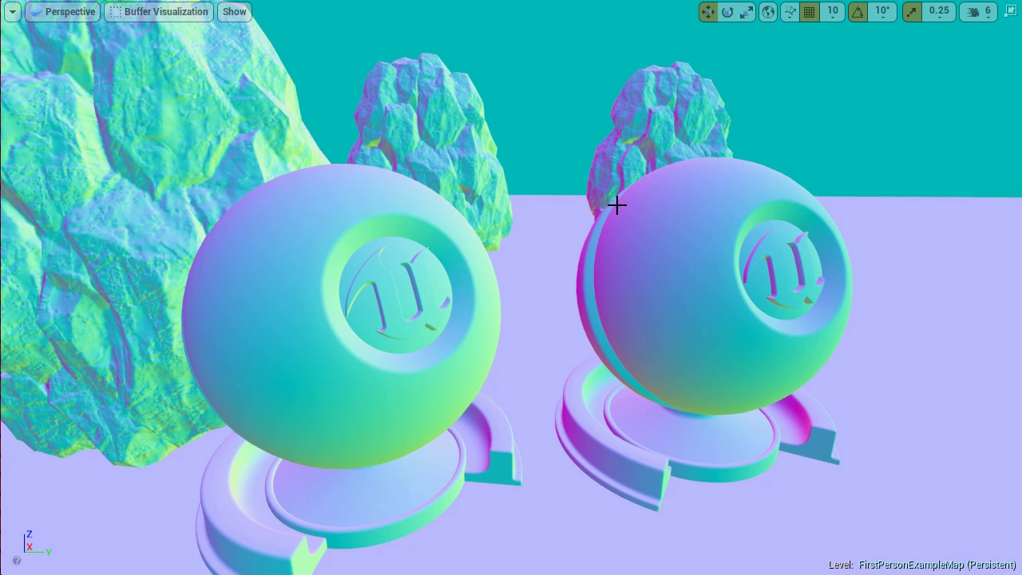
{"action": "key", "text": "alt+4"}
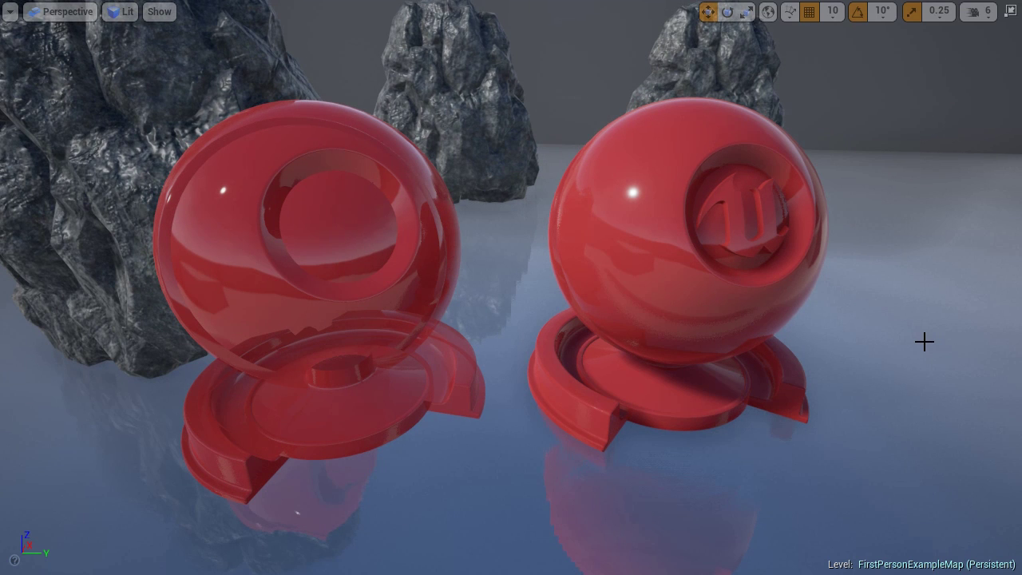
Step: View the Base Color buffer, then World Normal, moving the camera closer to the spheres
{"action": "left_click", "coordinate": [123, 11]}
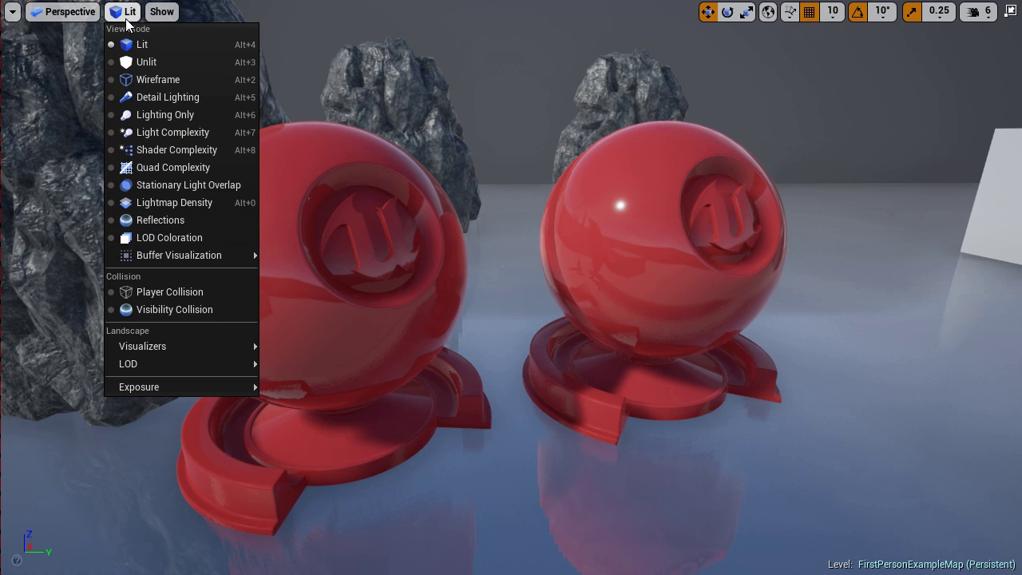
{"action": "mouse_move", "coordinate": [178, 254]}
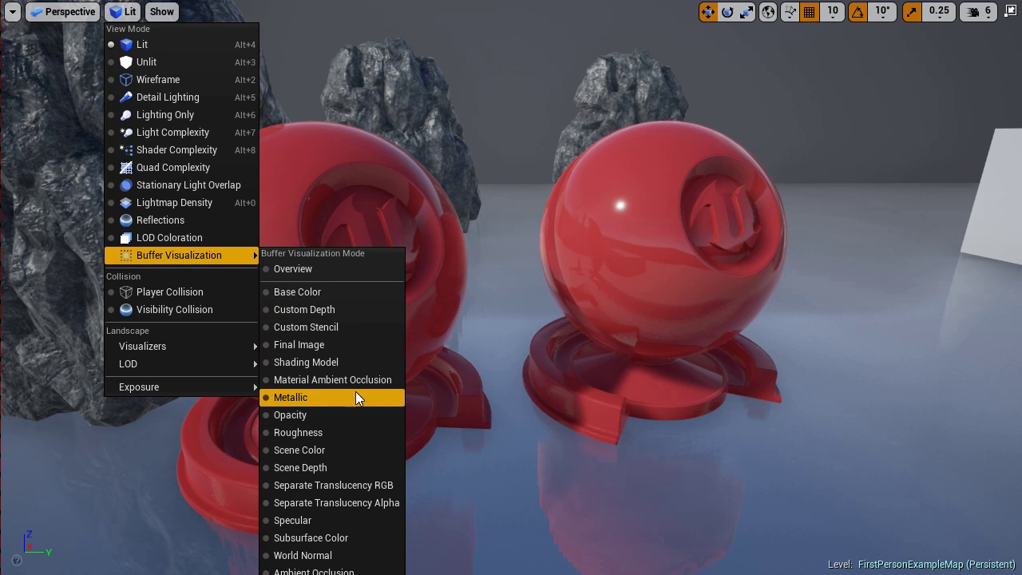
{"action": "left_click", "coordinate": [343, 295]}
{"action": "left_click", "coordinate": [159, 11]}
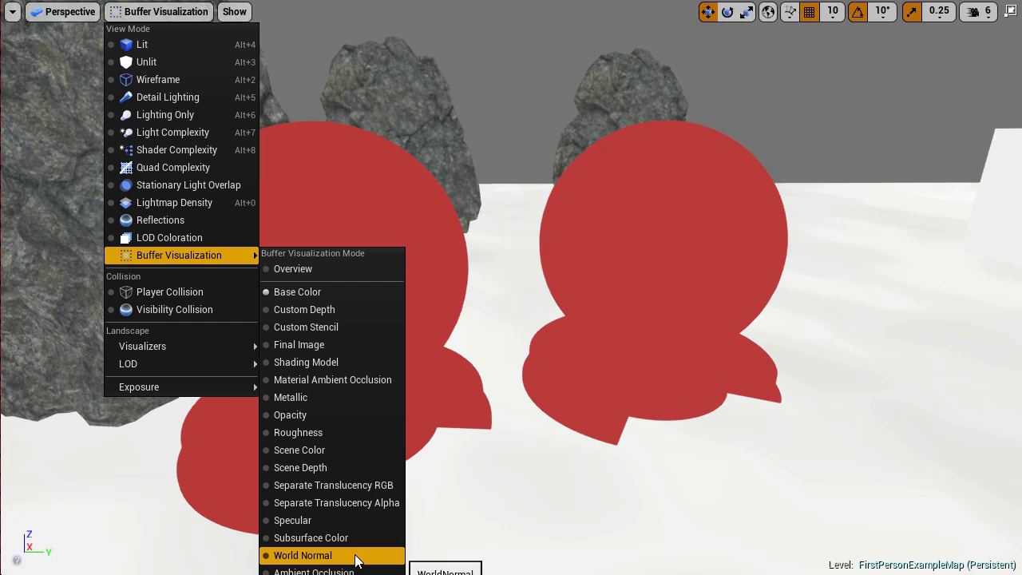
{"action": "left_click", "coordinate": [356, 557]}
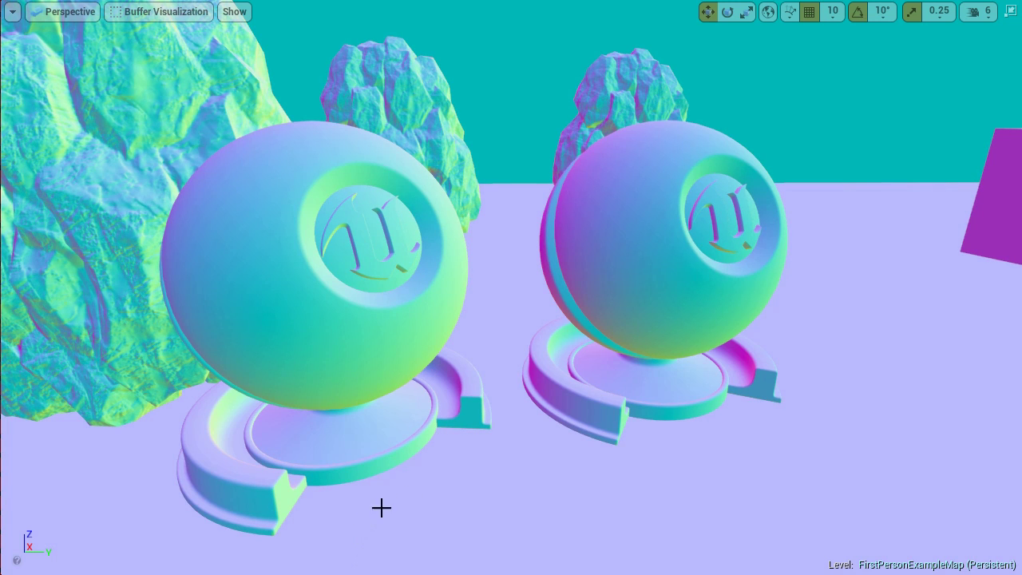
{"action": "mouse_move", "coordinate": [489, 522]}
{"action": "left_mouse_down"}
{"action": "mouse_move", "coordinate": [494, 503]}
{"action": "mouse_move", "coordinate": [479, 497]}
{"action": "left_mouse_up"}
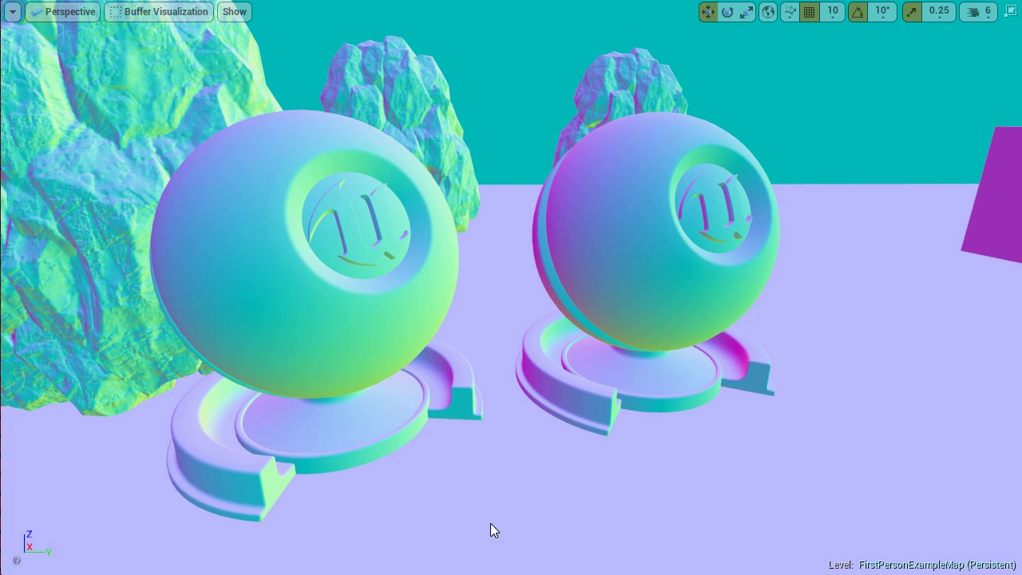
Step: Switch the viewport to the Roughness buffer, then back to Base Color
{"action": "left_click", "coordinate": [159, 11]}
{"action": "left_click", "coordinate": [340, 432]}
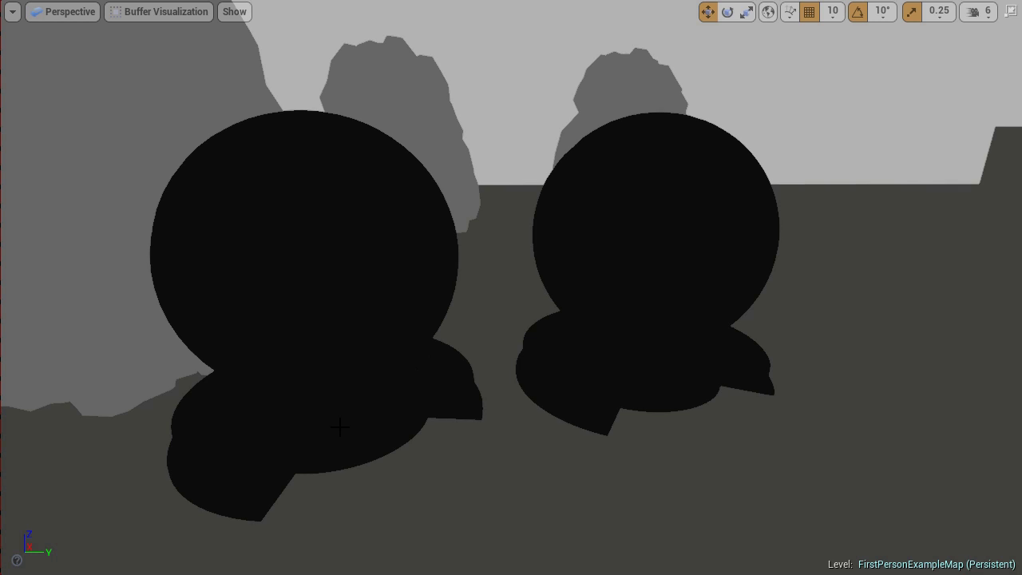
{"action": "left_click", "coordinate": [160, 12]}
{"action": "left_click", "coordinate": [299, 292]}
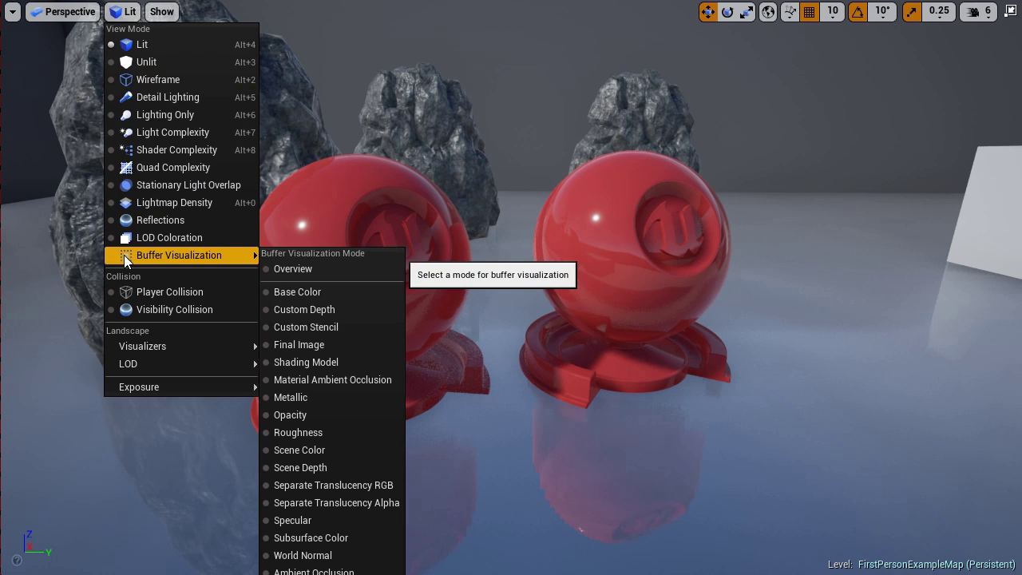
Step: Show the World Normal buffer and leave immersive viewport mode with F11
{"action": "left_click", "coordinate": [342, 554]}
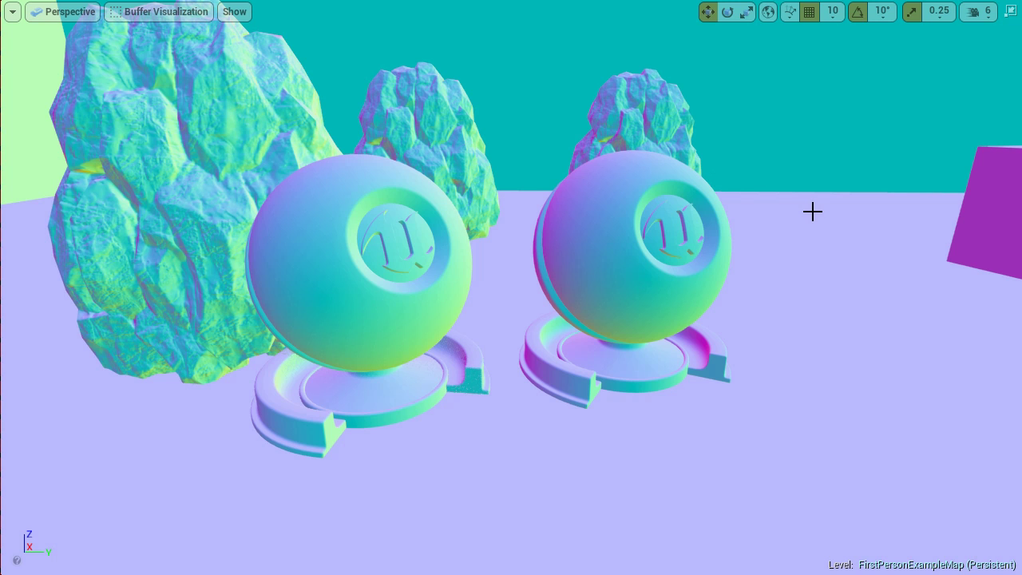
{"action": "key", "text": "F11"}
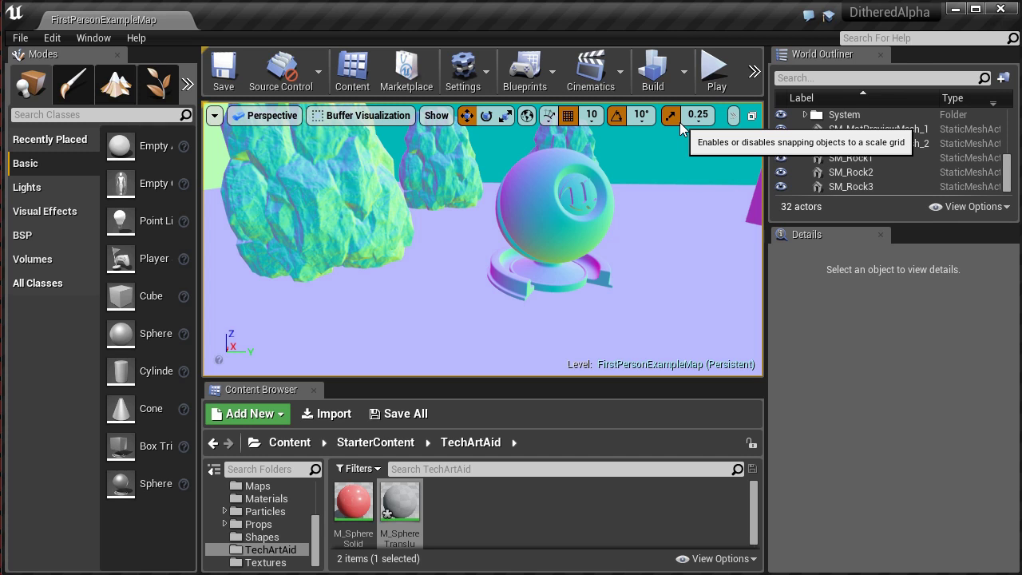
Step: Set the viewport to Lit shading and expand it to fill the window with F11
{"action": "left_click", "coordinate": [383, 118]}
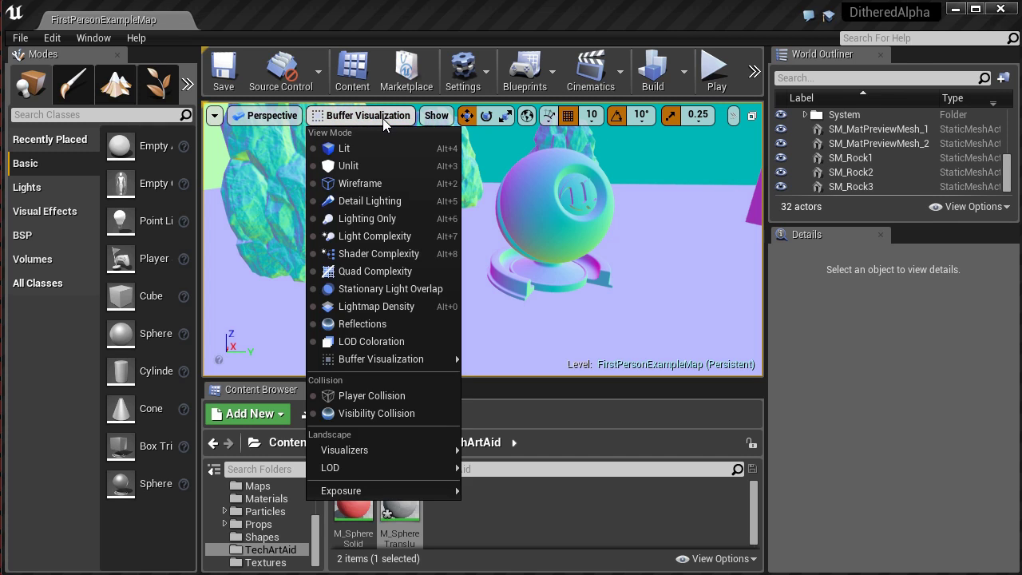
{"action": "left_click", "coordinate": [383, 153]}
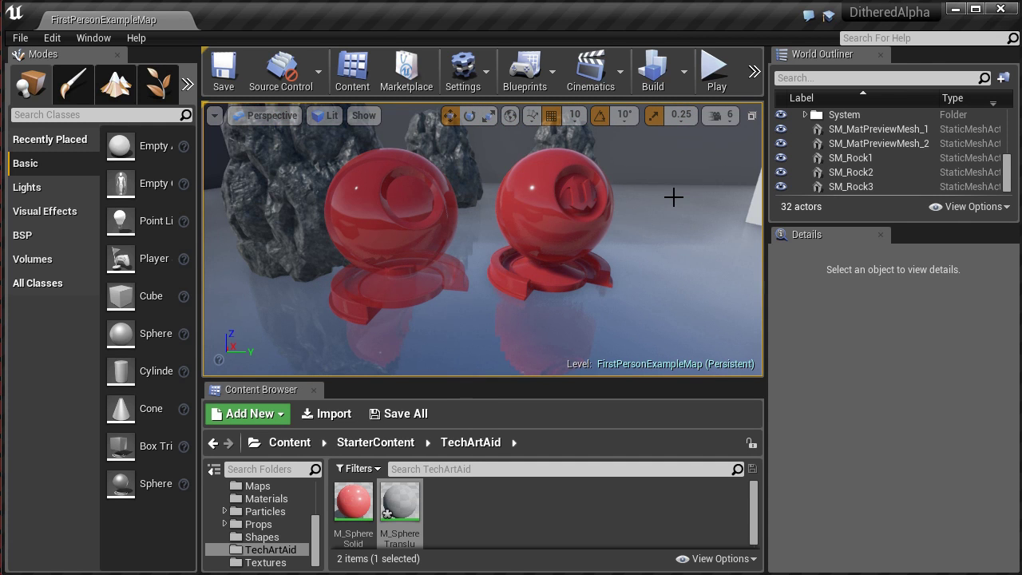
{"action": "key", "text": "F11"}
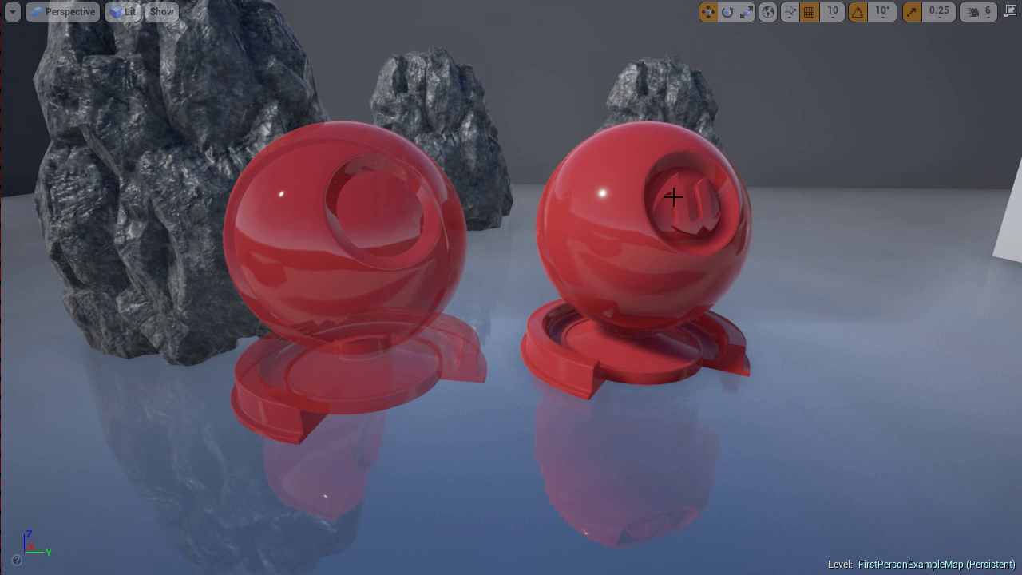
Step: Switch to buffer visualization (Alt+9) and dolly the camera back and forward past the dithered sphere
{"action": "key", "text": "alt+9"}
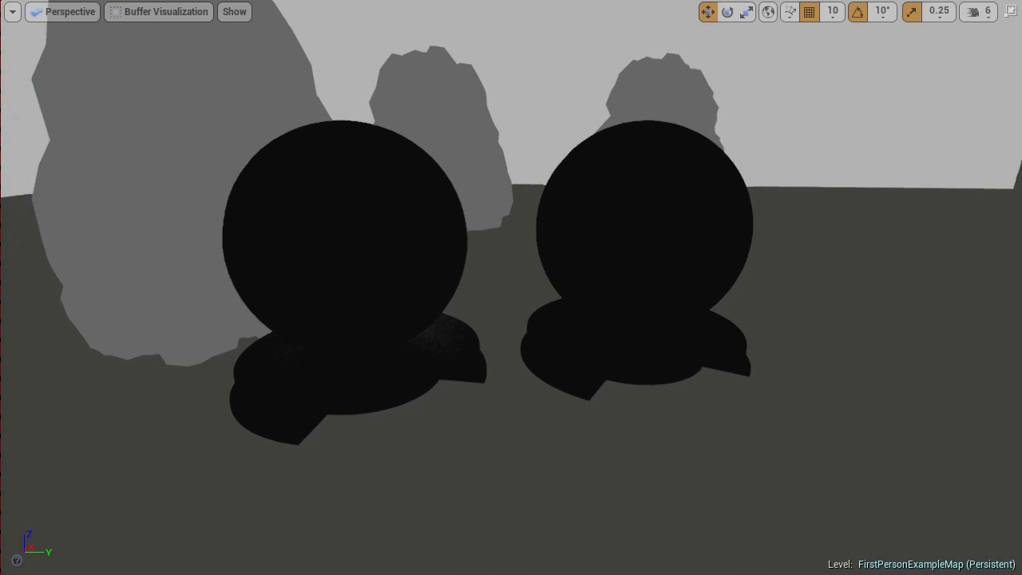
{"action": "key", "text": "Down"}
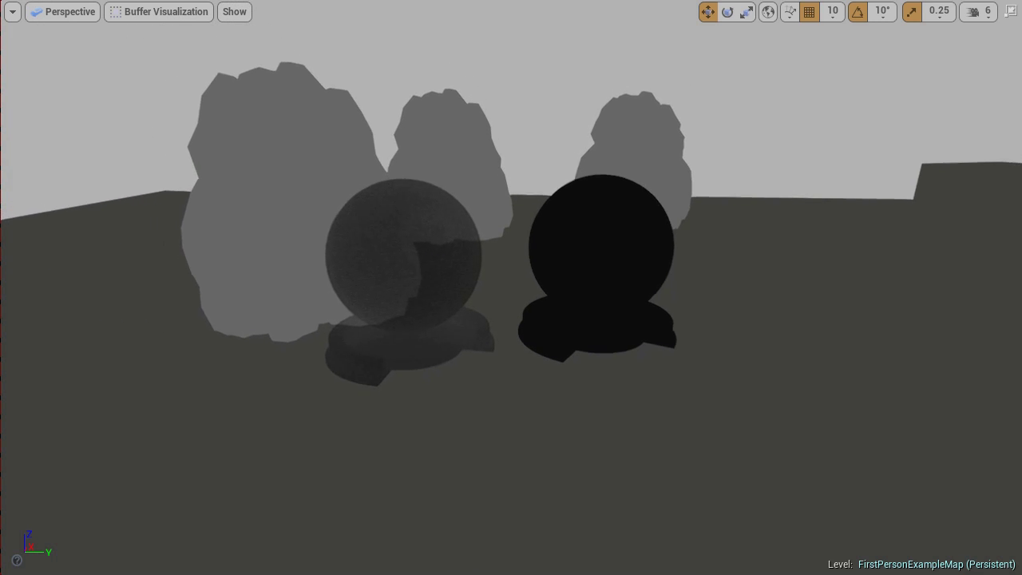
{"action": "key", "text": "Down"}
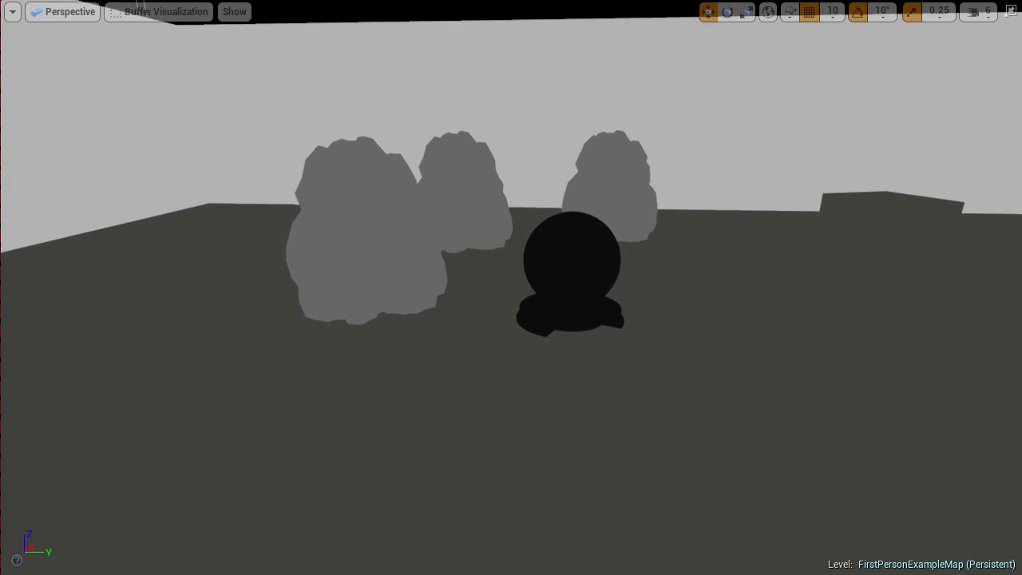
{"action": "key", "text": "Up"}
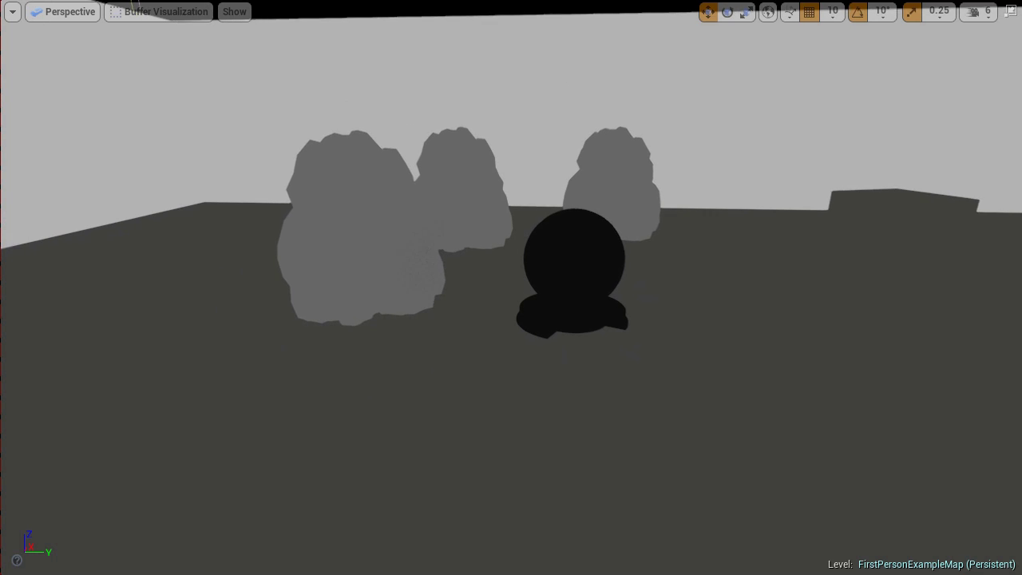
{"action": "key", "text": "Up"}
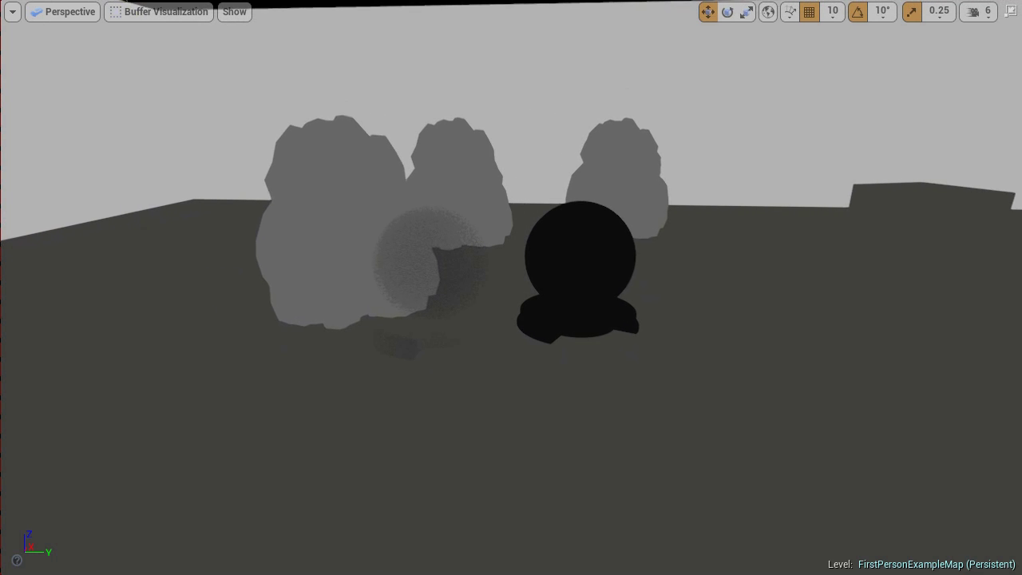
{"action": "key", "text": "Up"}
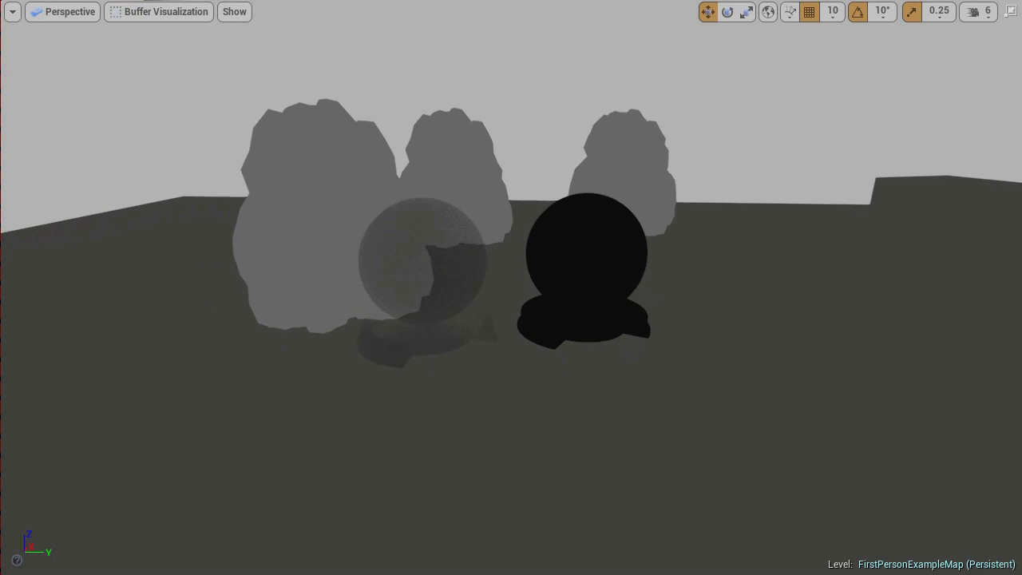
{"action": "key", "text": "Up"}
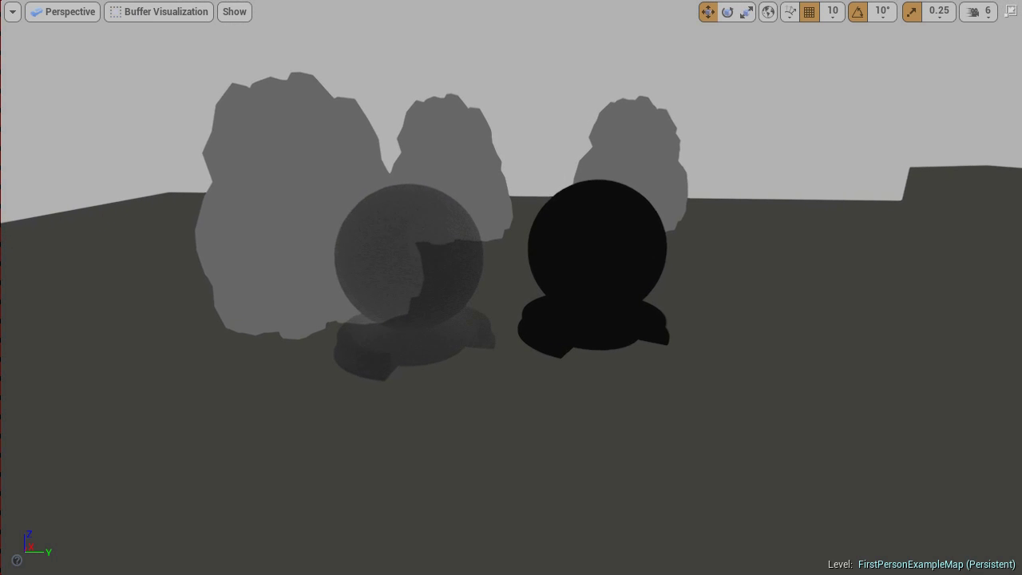
{"action": "key", "text": "Up"}
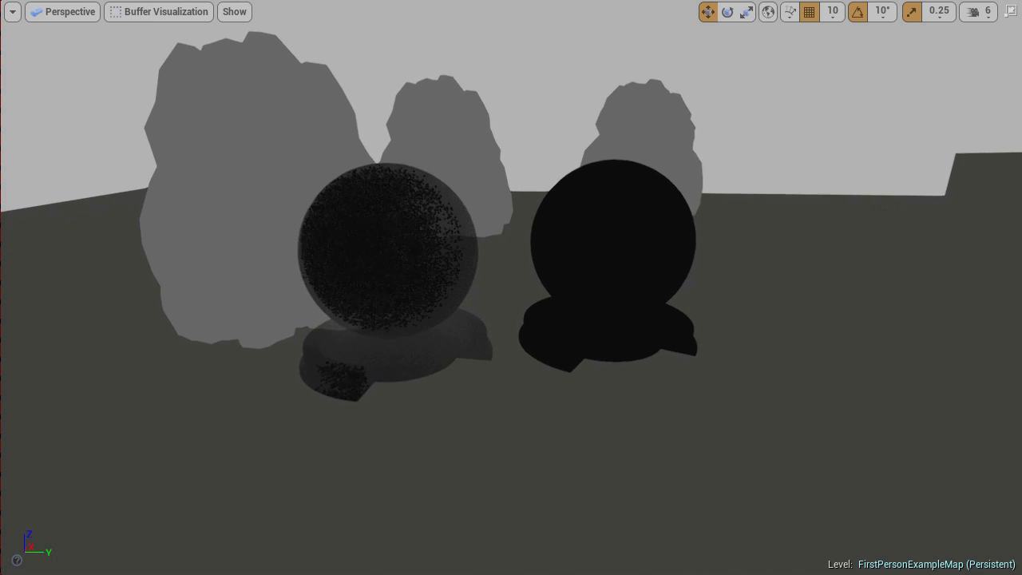
{"action": "key", "text": "Up"}
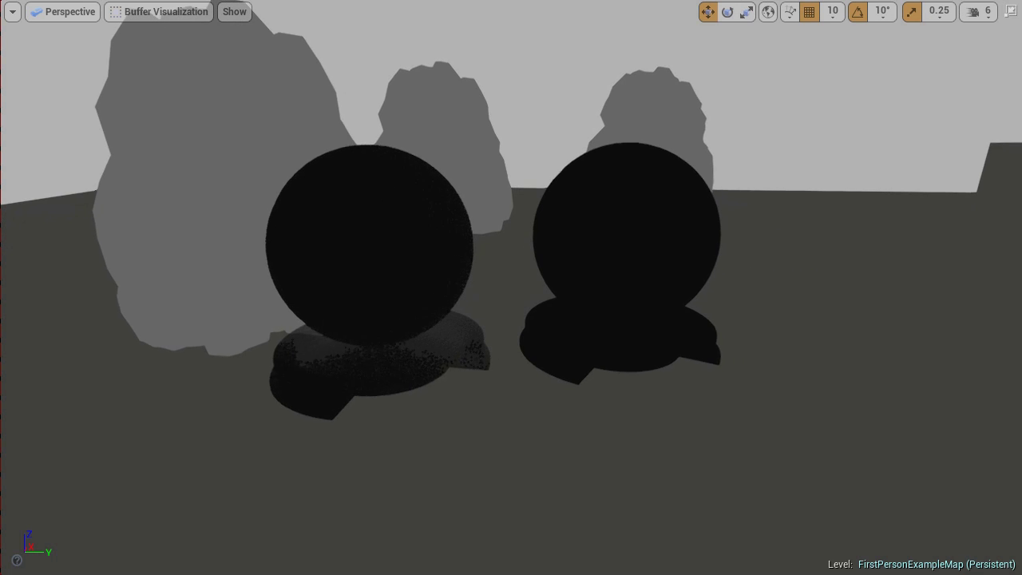
{"action": "key", "text": "Up"}
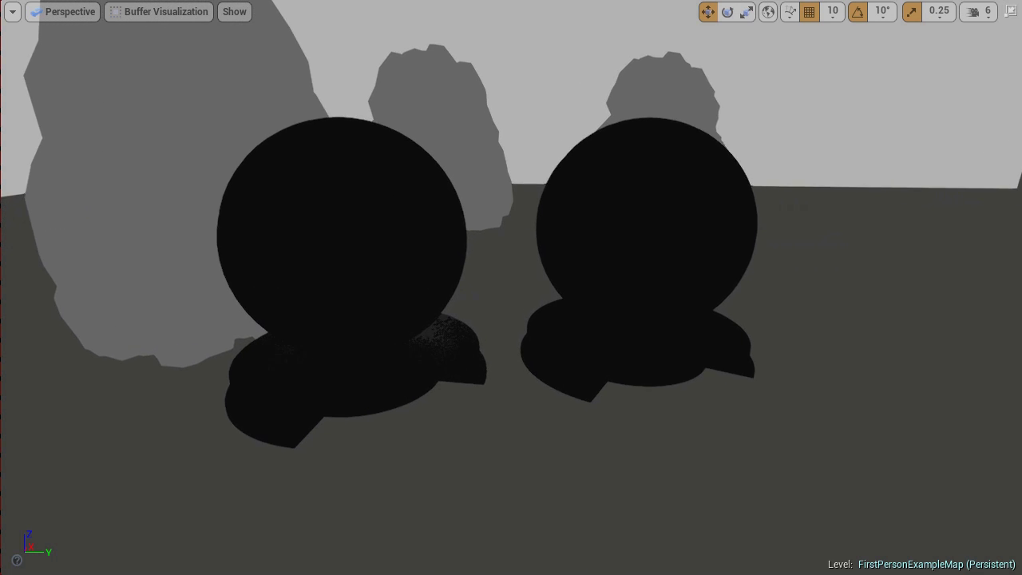
{"action": "key", "text": "Up"}
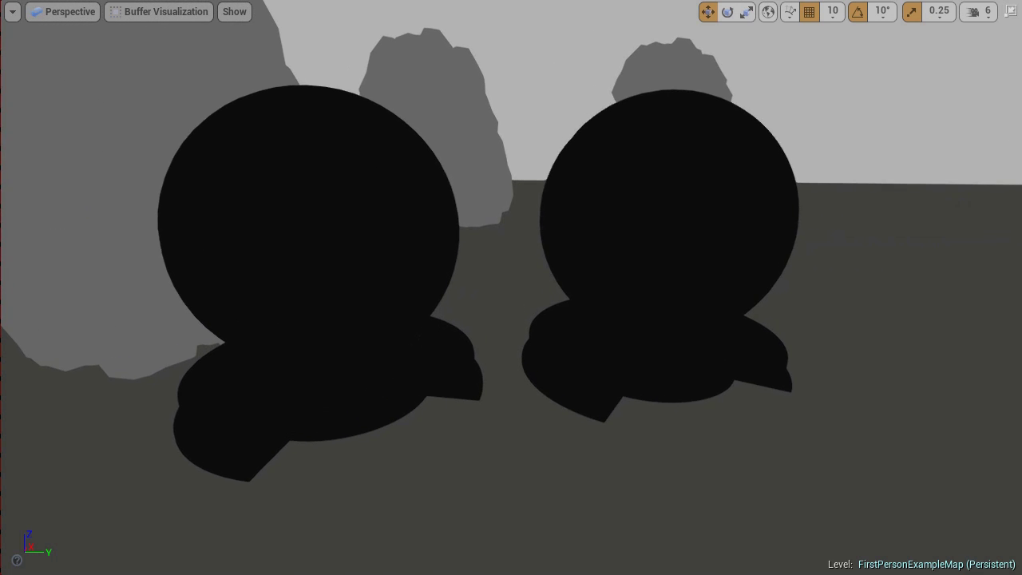
{"action": "key", "text": "Up"}
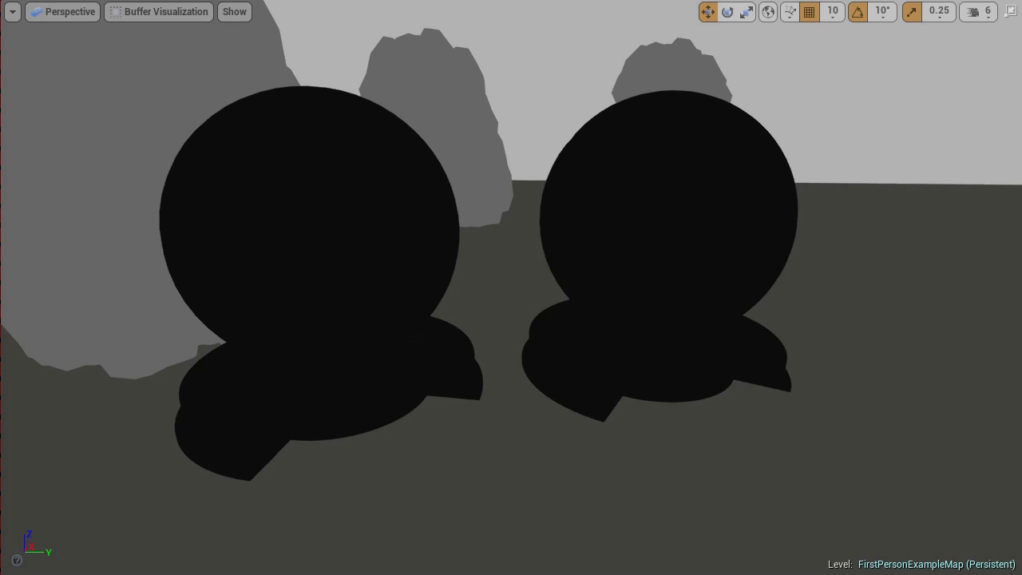
{"action": "key", "text": "Down"}
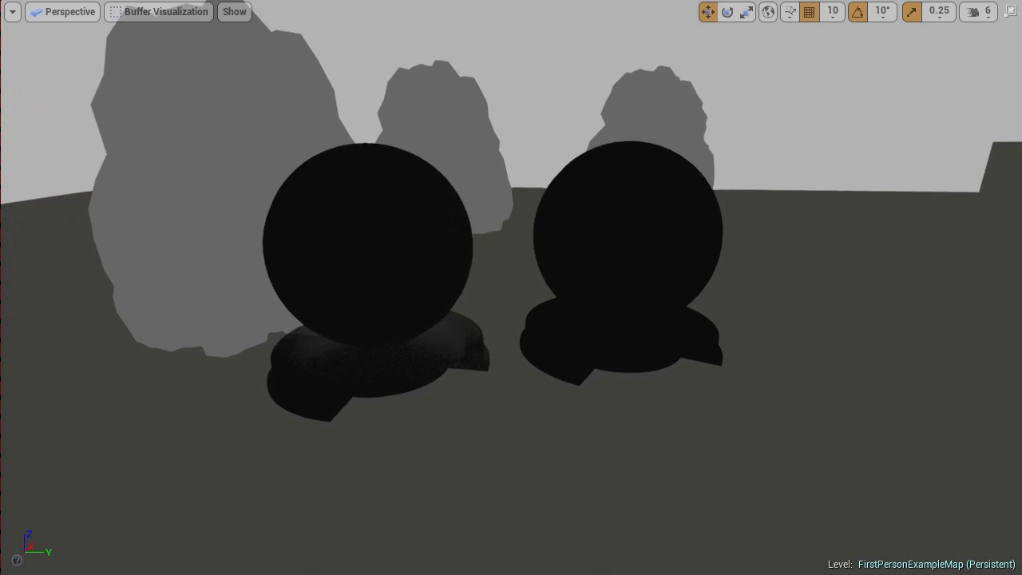
Step: Return to Lit mode (Alt+4) and move the camera up close to both red spheres
{"action": "key", "text": "alt+4"}
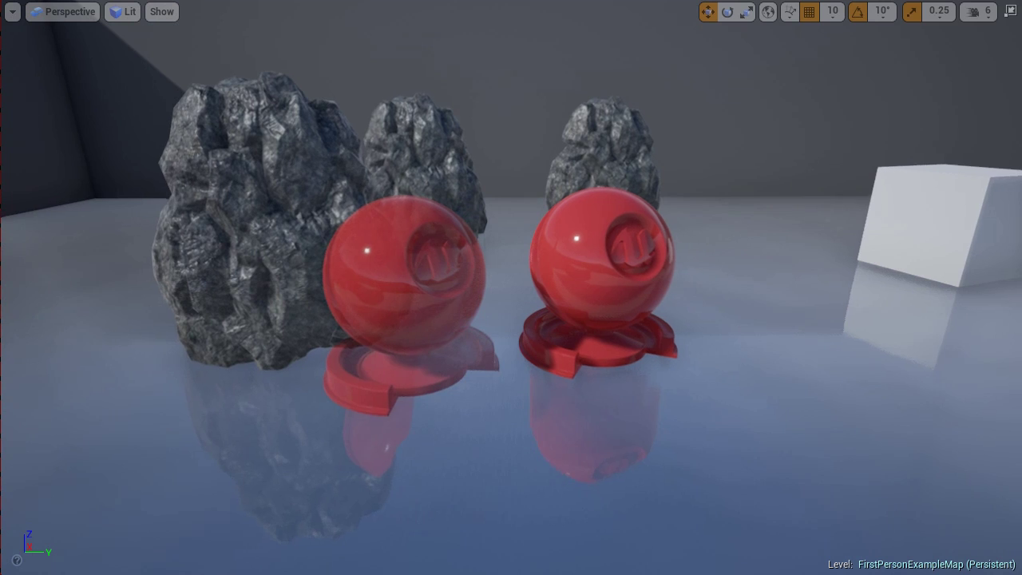
{"action": "key", "text": "Up"}
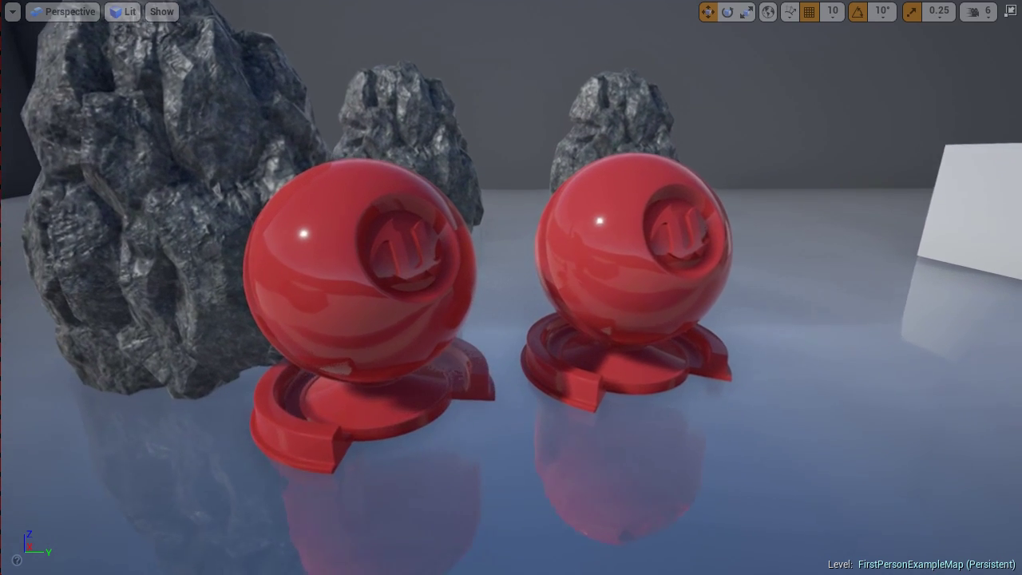
{"action": "key", "text": "Up"}
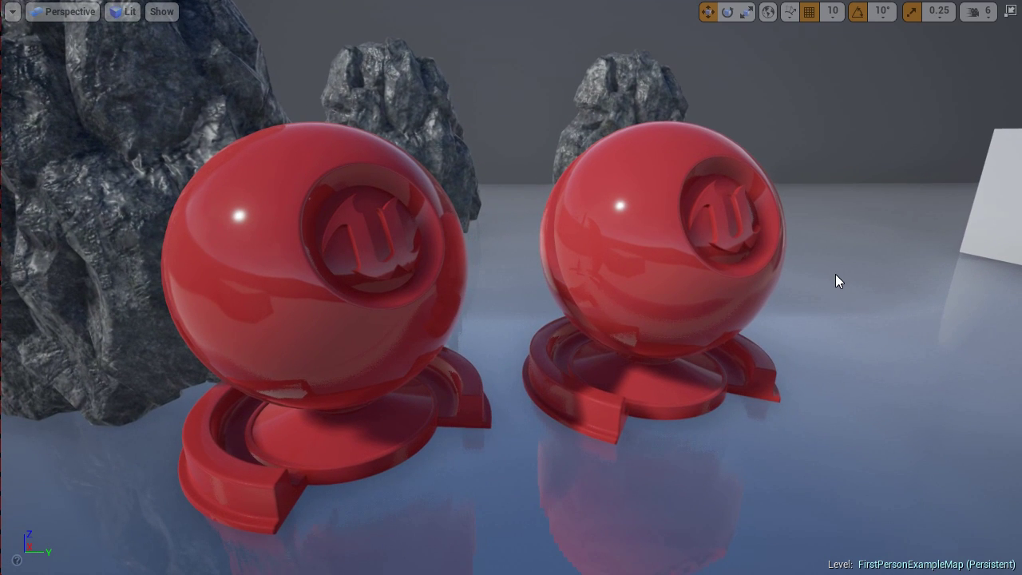